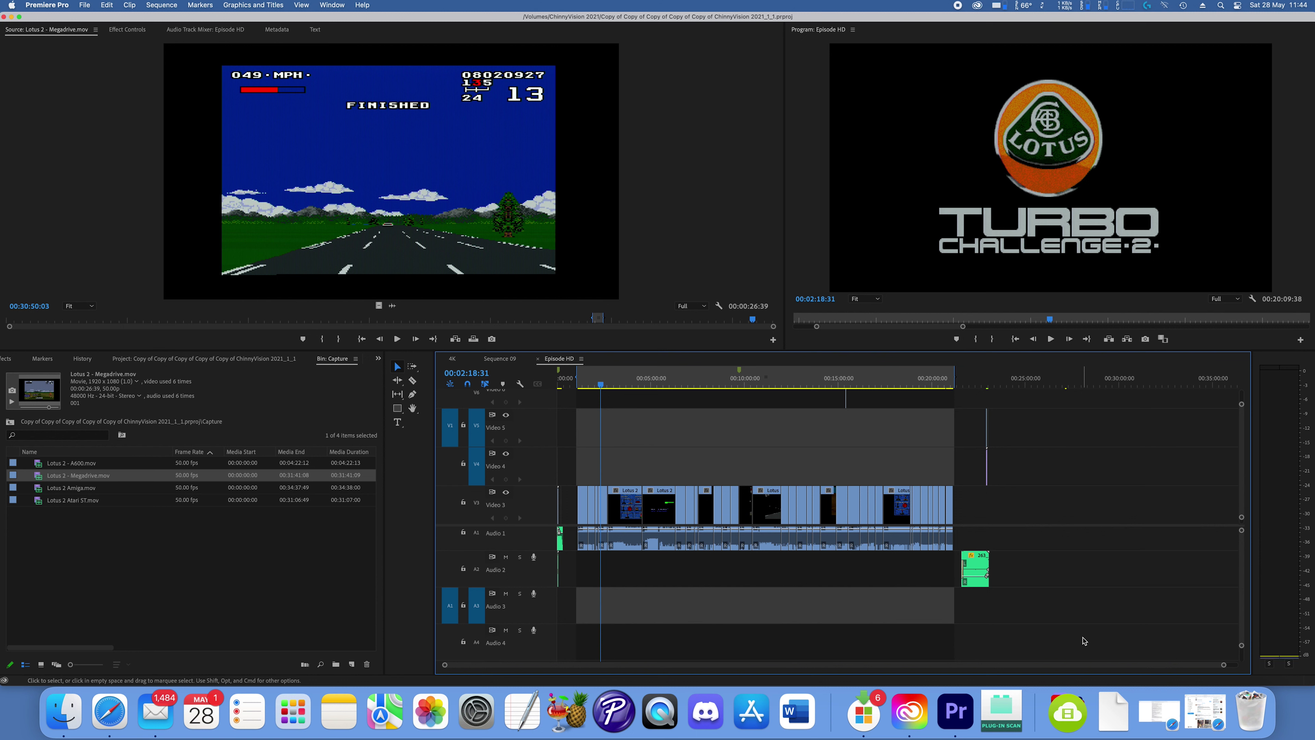
Step: Preview several points along the Episode HD sequence, finishing at 00:05:33:17
{"action": "left_click", "coordinate": [719, 383]}
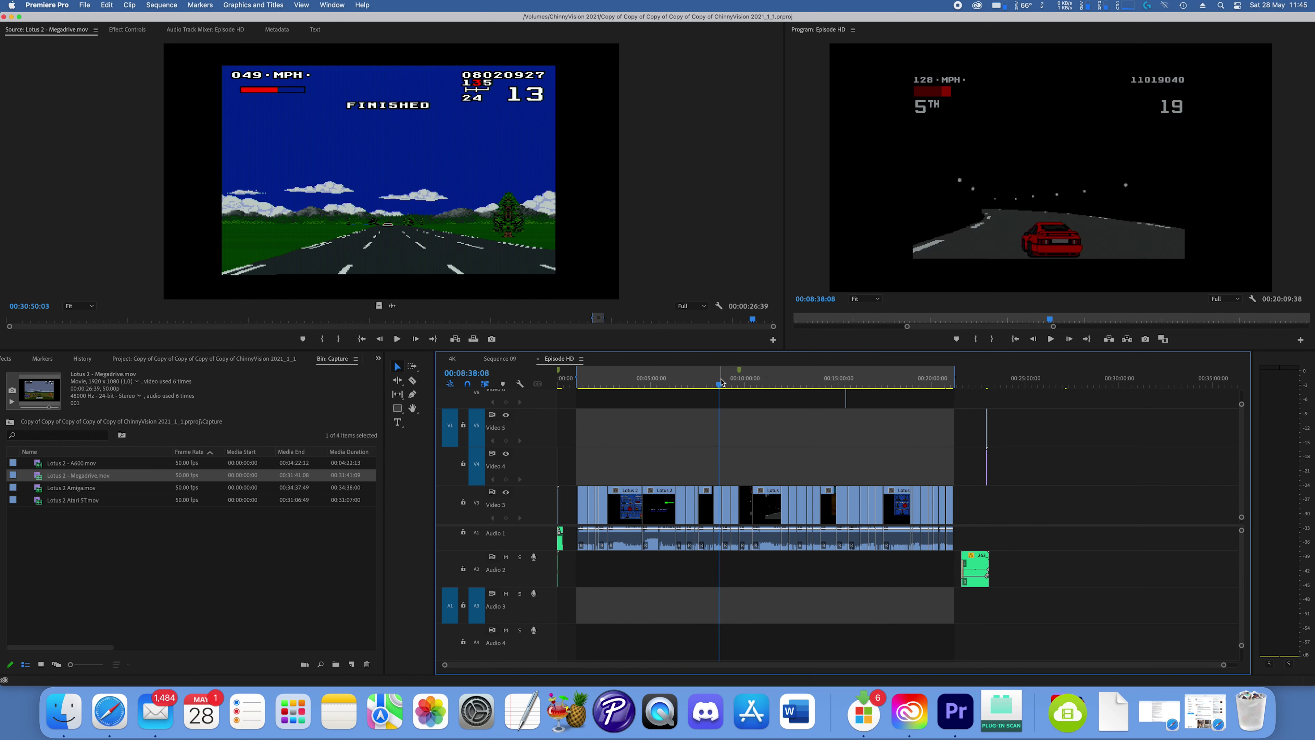
{"action": "left_click", "coordinate": [701, 383]}
{"action": "left_click", "coordinate": [663, 383]}
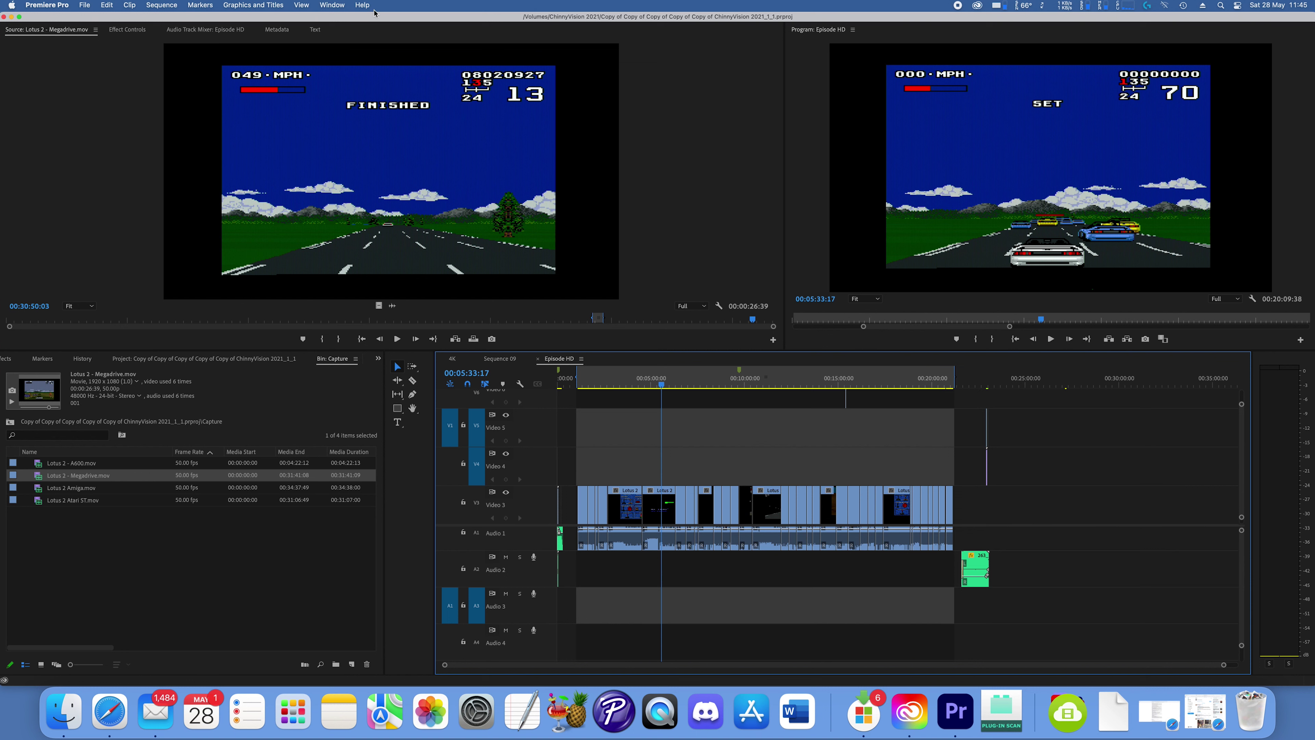
Step: Check the installed Premiere Pro version in its About information and close it
{"action": "left_click", "coordinate": [253, 5]}
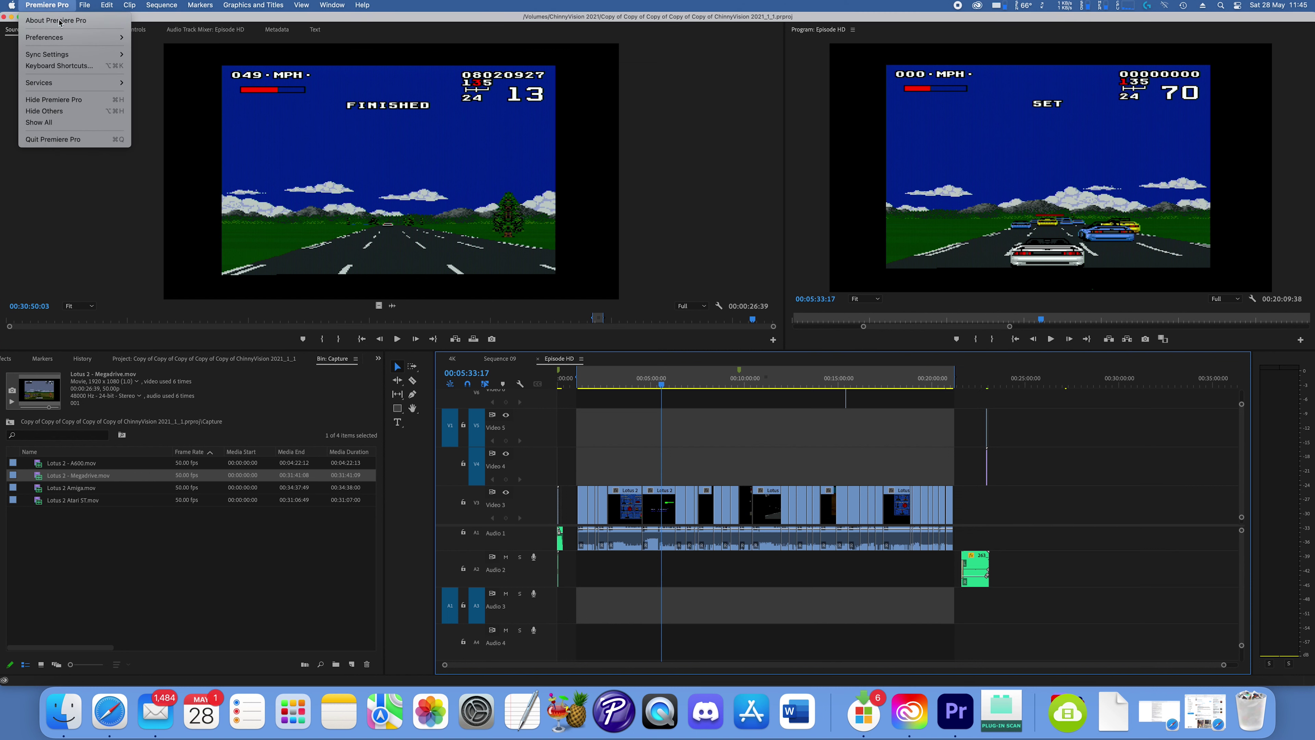
{"action": "left_click", "coordinate": [62, 23]}
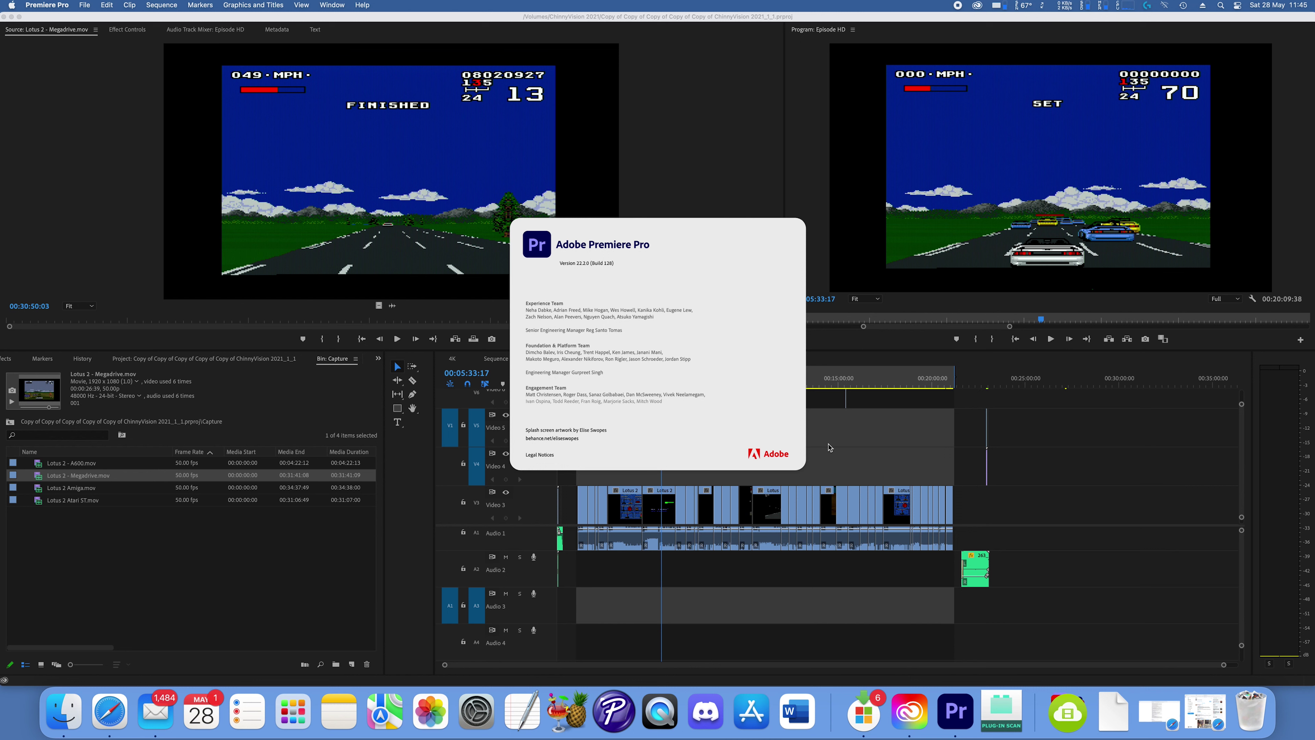
{"action": "left_click", "coordinate": [636, 406]}
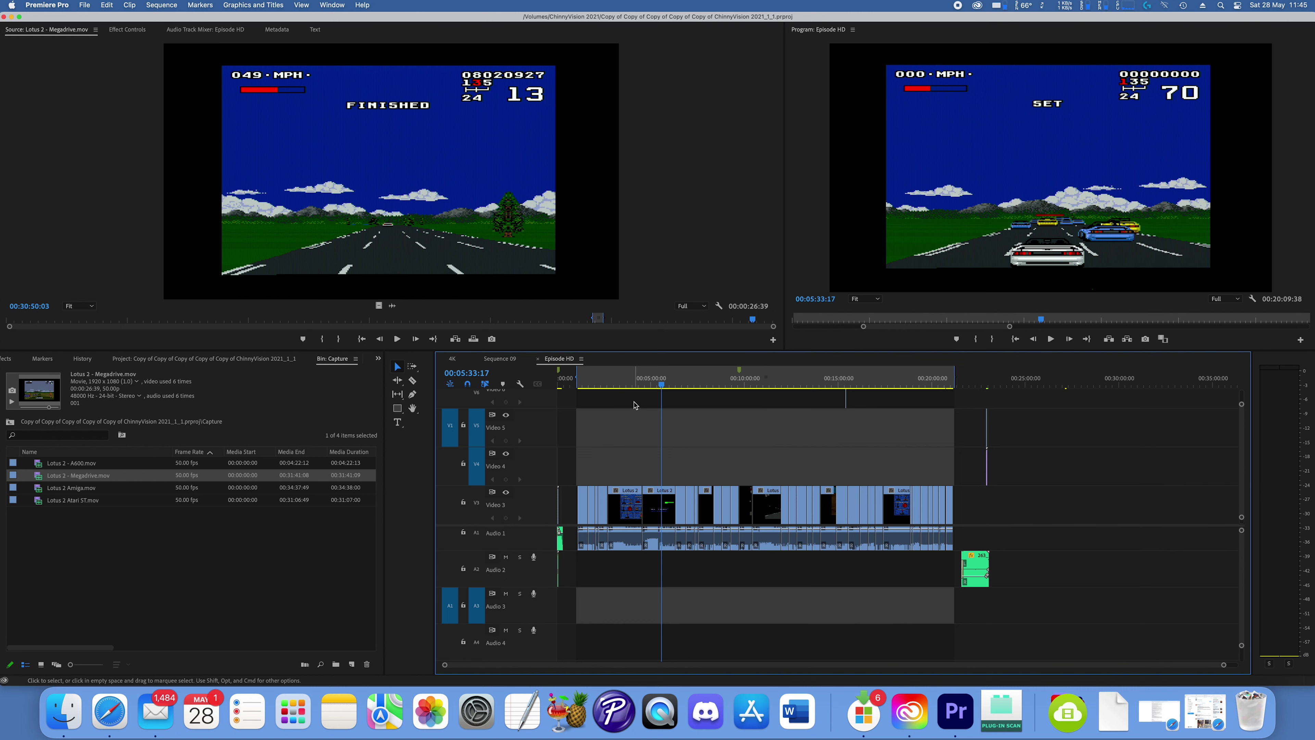
Step: Open the media export settings for the Episode HD sequence and widen the settings area beside the preview
{"action": "left_click", "coordinate": [83, 6]}
{"action": "mouse_move", "coordinate": [155, 326]}
{"action": "left_click", "coordinate": [223, 327]}
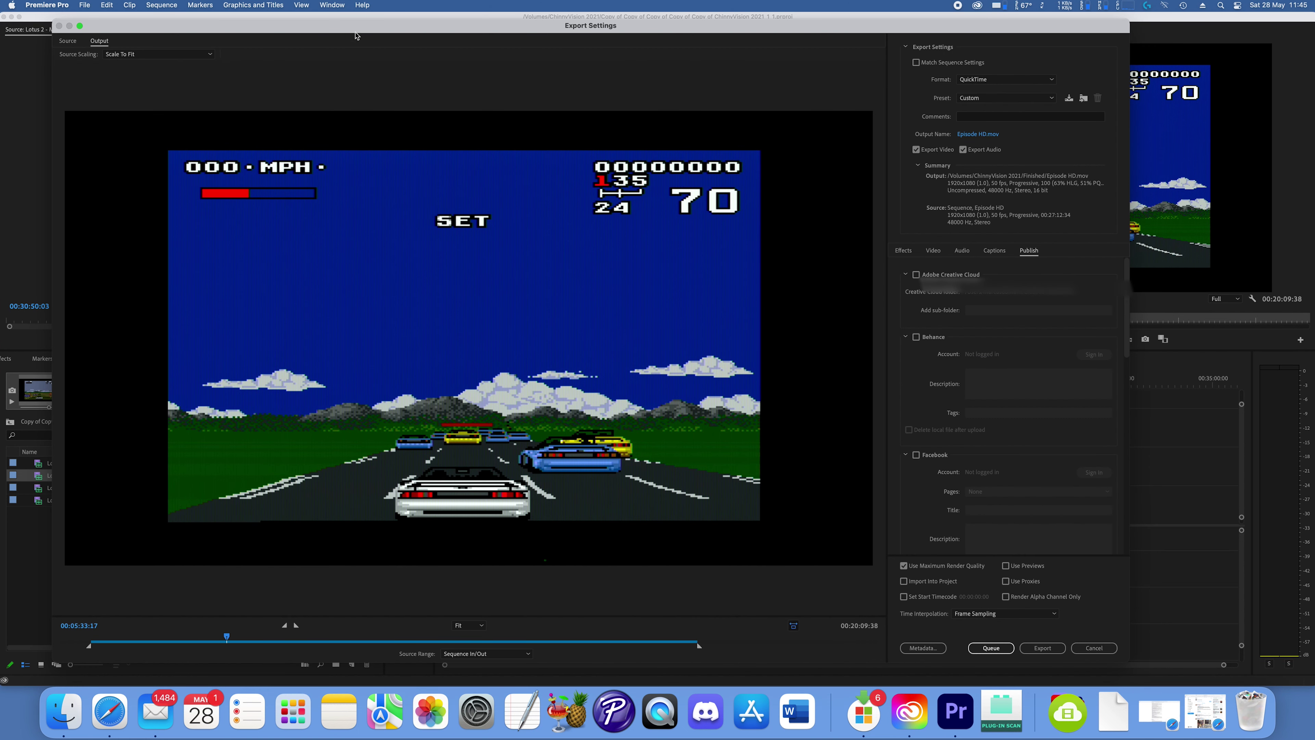
{"action": "left_click_drag", "start_coordinate": [315, 25], "coordinate": [333, 18]}
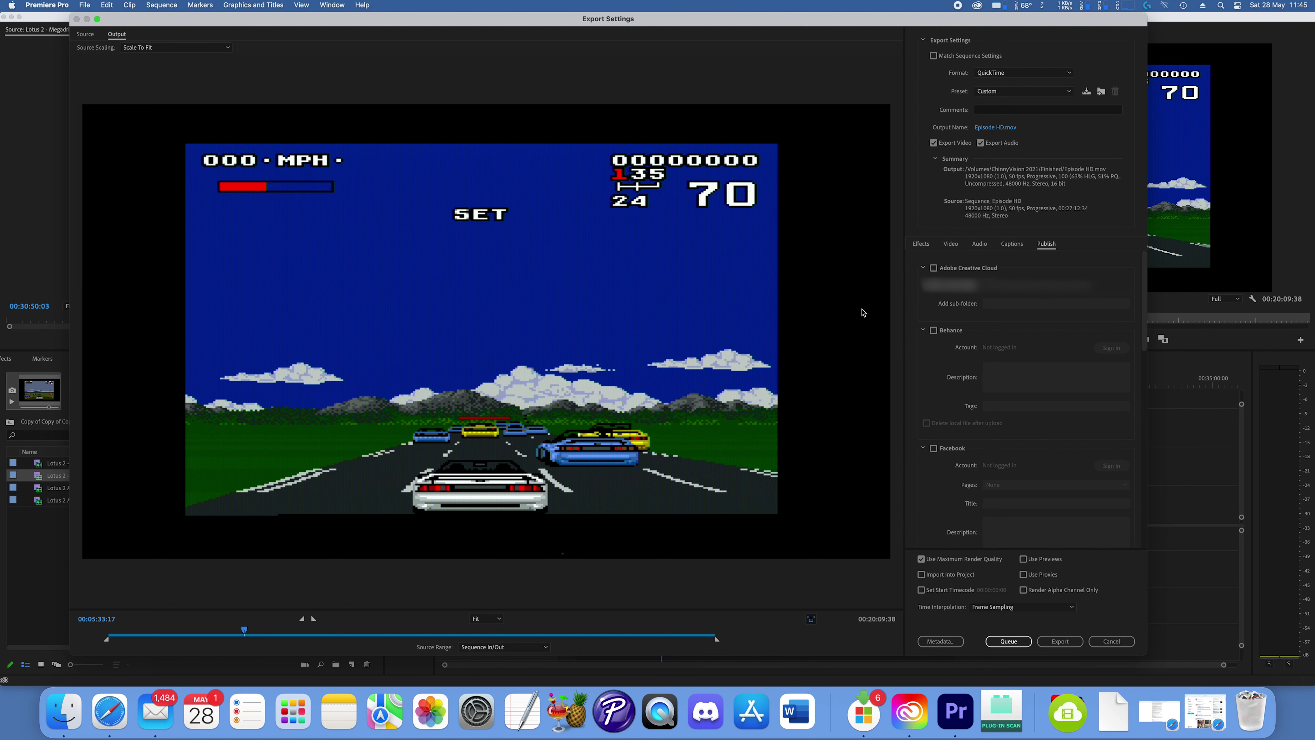
{"action": "left_click_drag", "start_coordinate": [905, 298], "coordinate": [639, 290]}
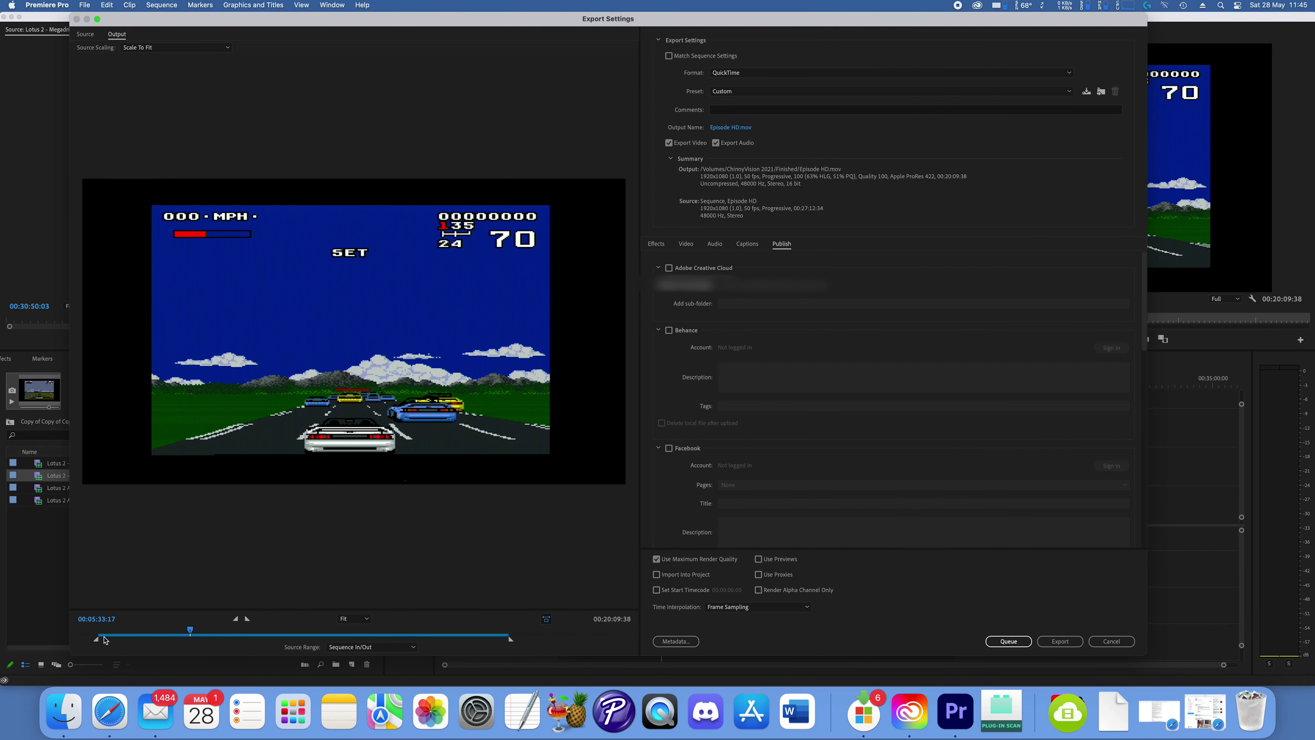
Step: Preview the export range near its end and start, and view the Effects and Video export settings
{"action": "left_click", "coordinate": [506, 636]}
{"action": "left_click", "coordinate": [100, 636]}
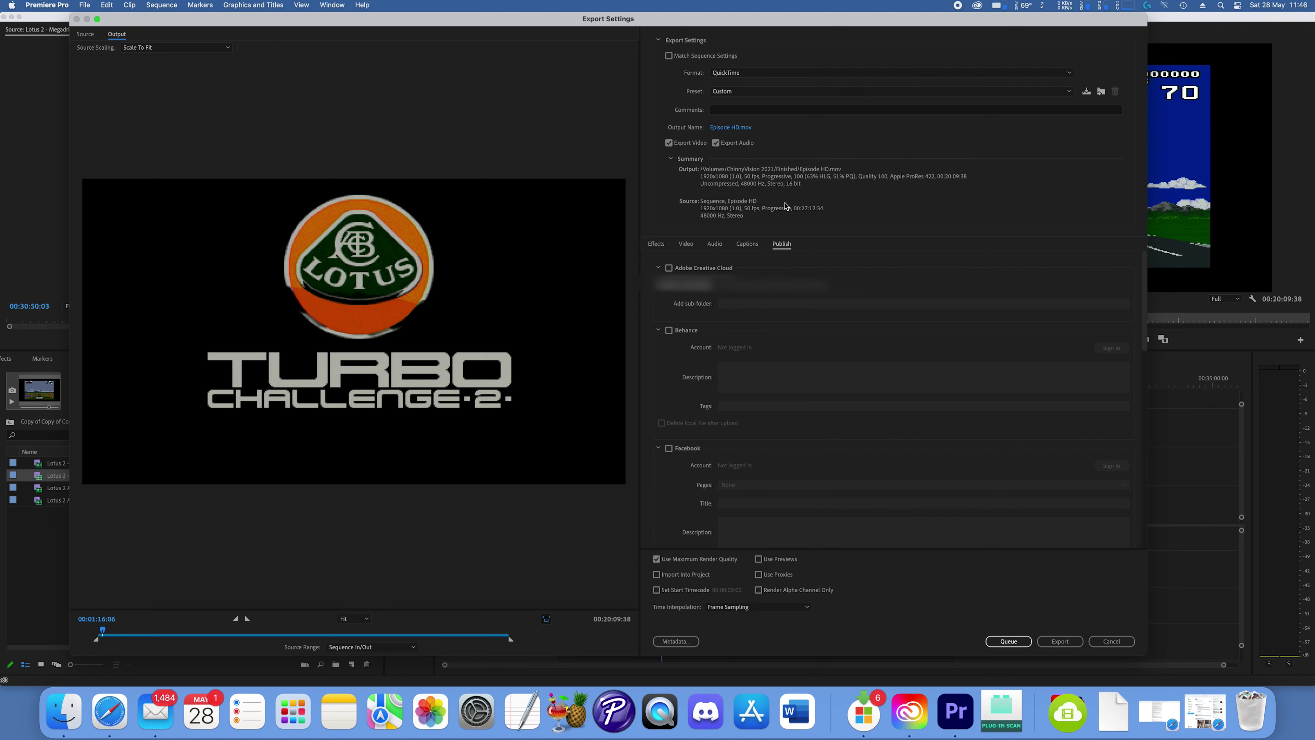
{"action": "left_click", "coordinate": [657, 244]}
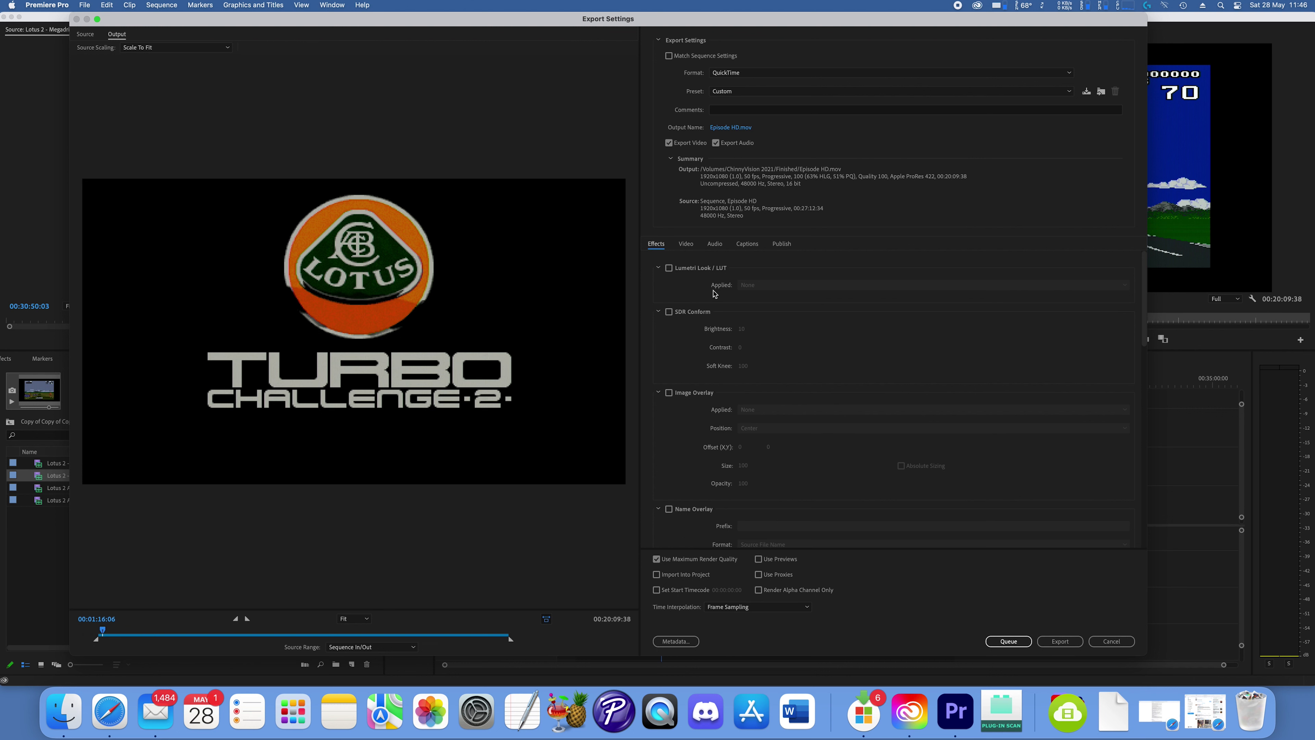
{"action": "left_click", "coordinate": [687, 244]}
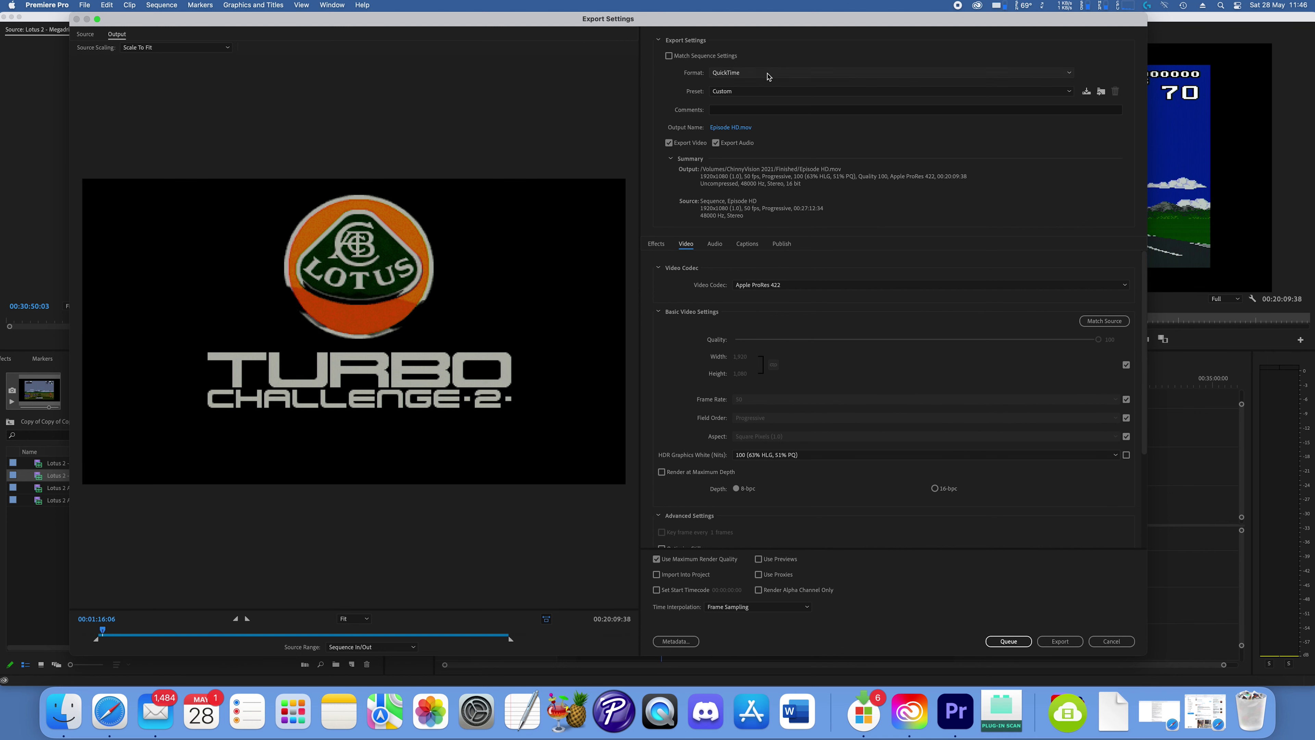
Step: Try MPEG4 as the export format and view its presets
{"action": "left_click", "coordinate": [766, 73]}
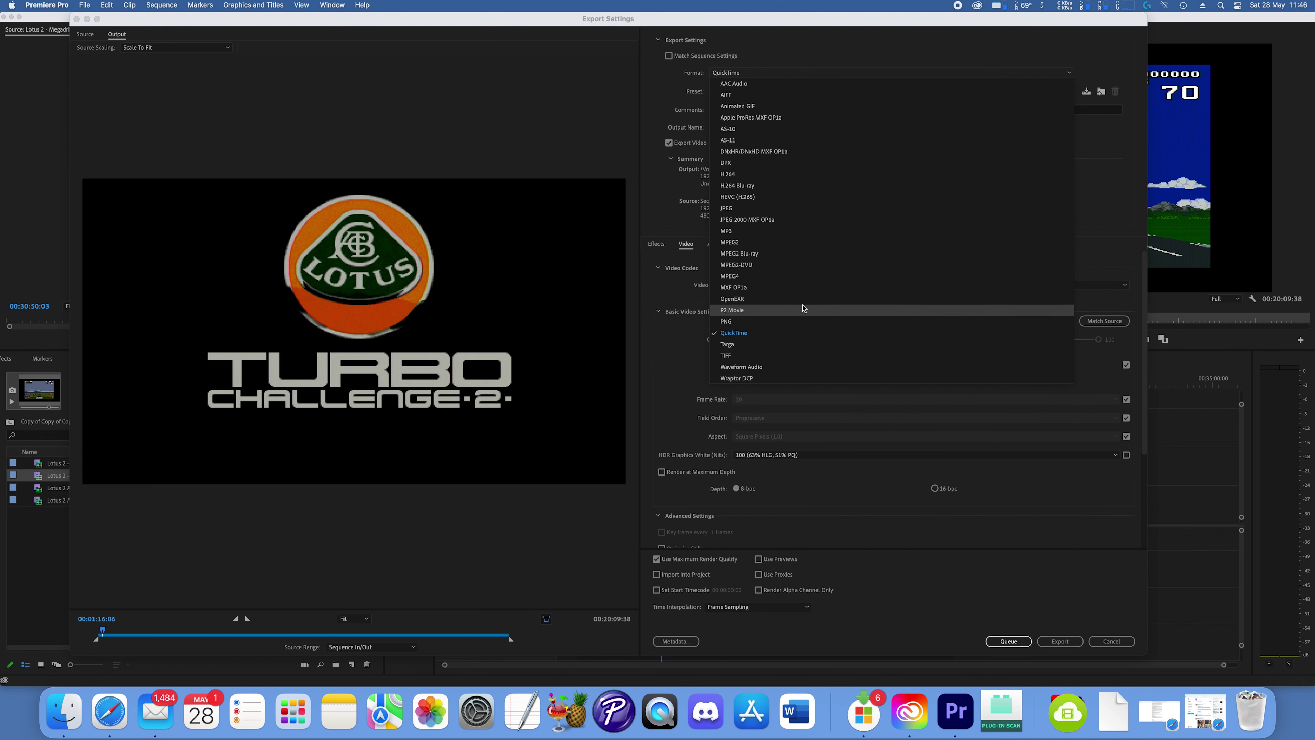
{"action": "left_click", "coordinate": [803, 276]}
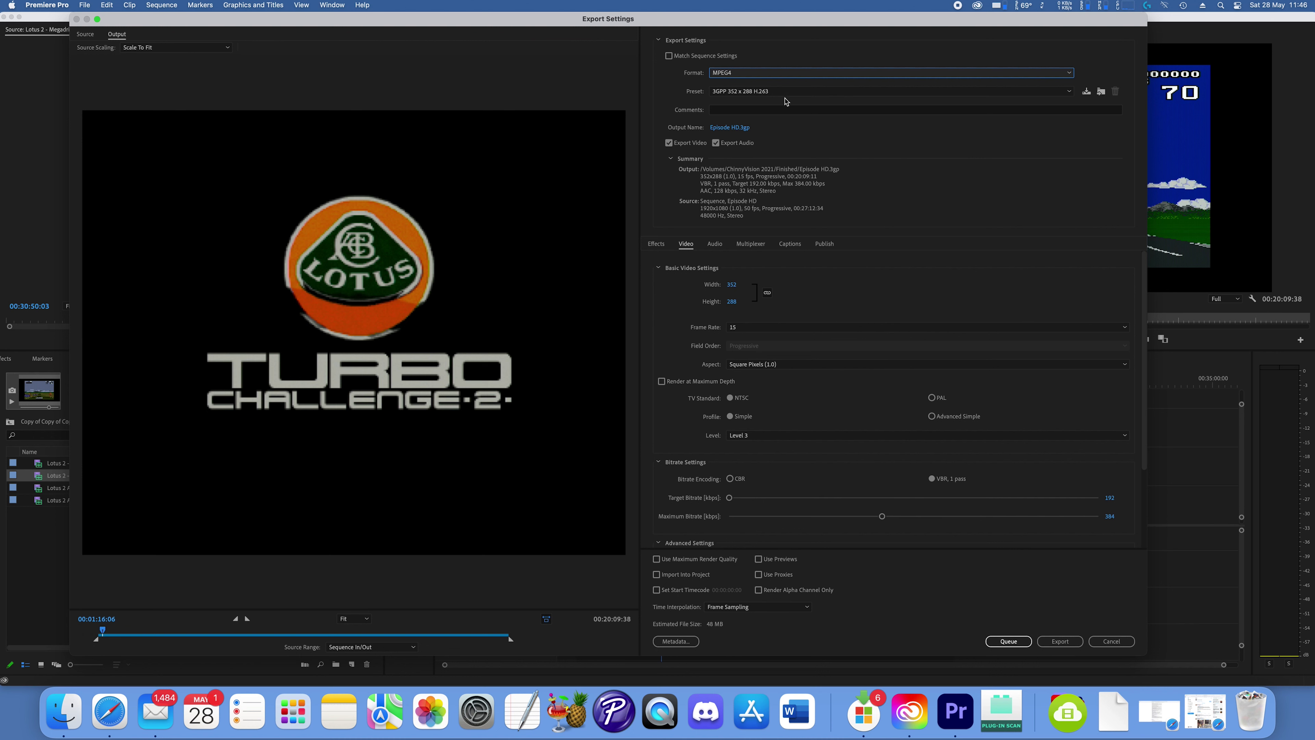
{"action": "left_click", "coordinate": [785, 91]}
Step: Set the export format to H.264
{"action": "left_click", "coordinate": [782, 72]}
{"action": "left_click", "coordinate": [781, 73]}
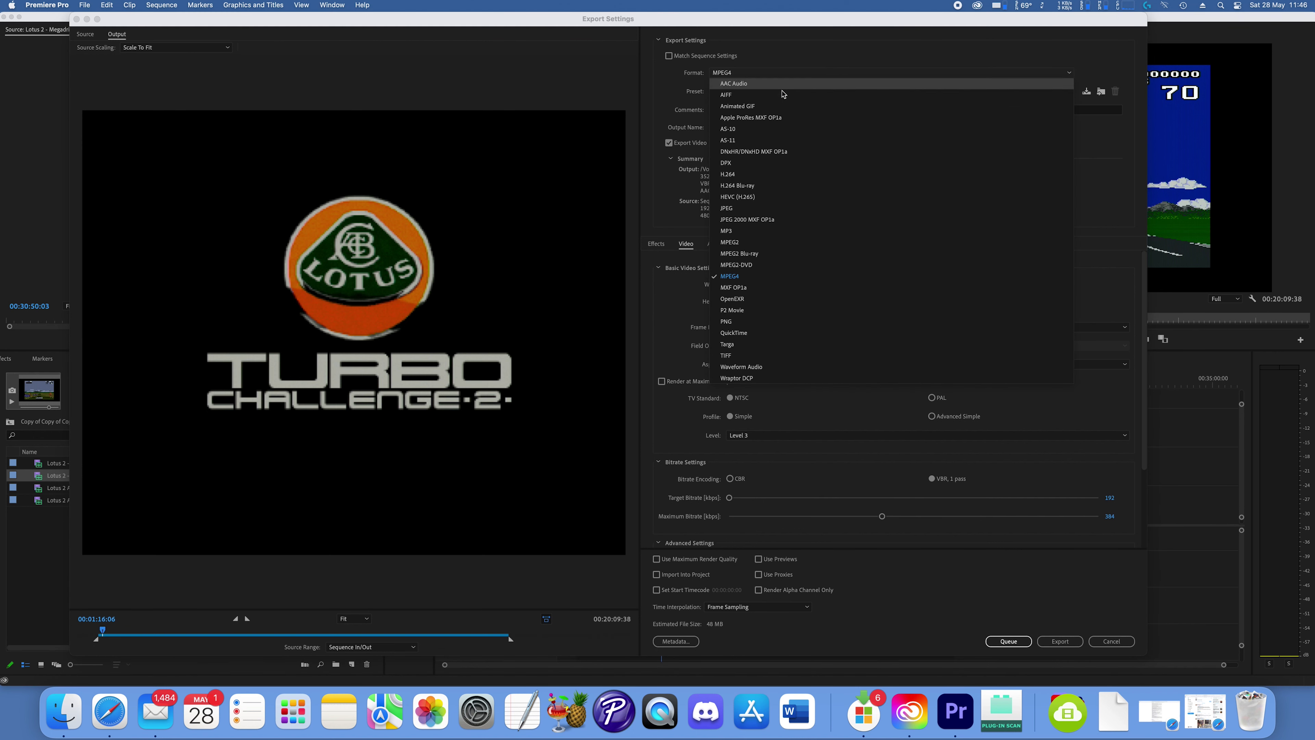
{"action": "left_click", "coordinate": [768, 176]}
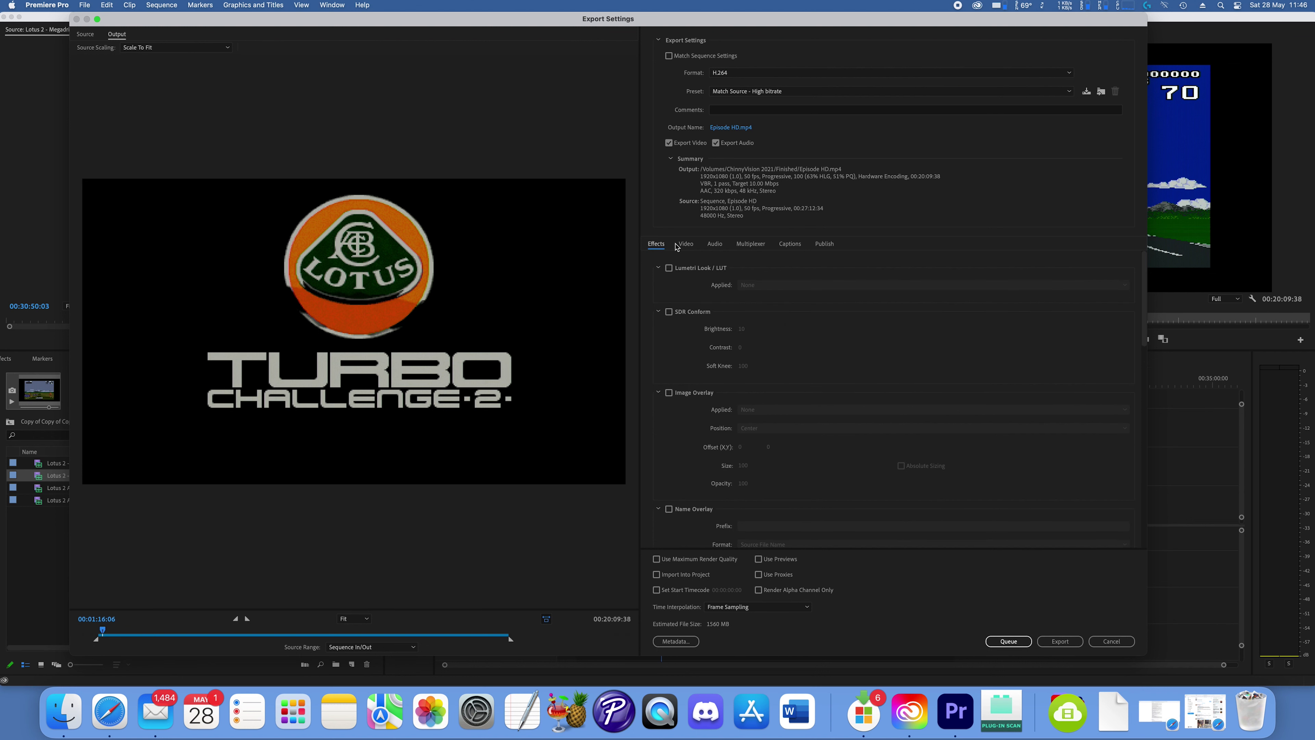
Step: Review the H.264 audio settings including the available bitrates, plus the Multiplexer and Captions settings
{"action": "left_click", "coordinate": [717, 245]}
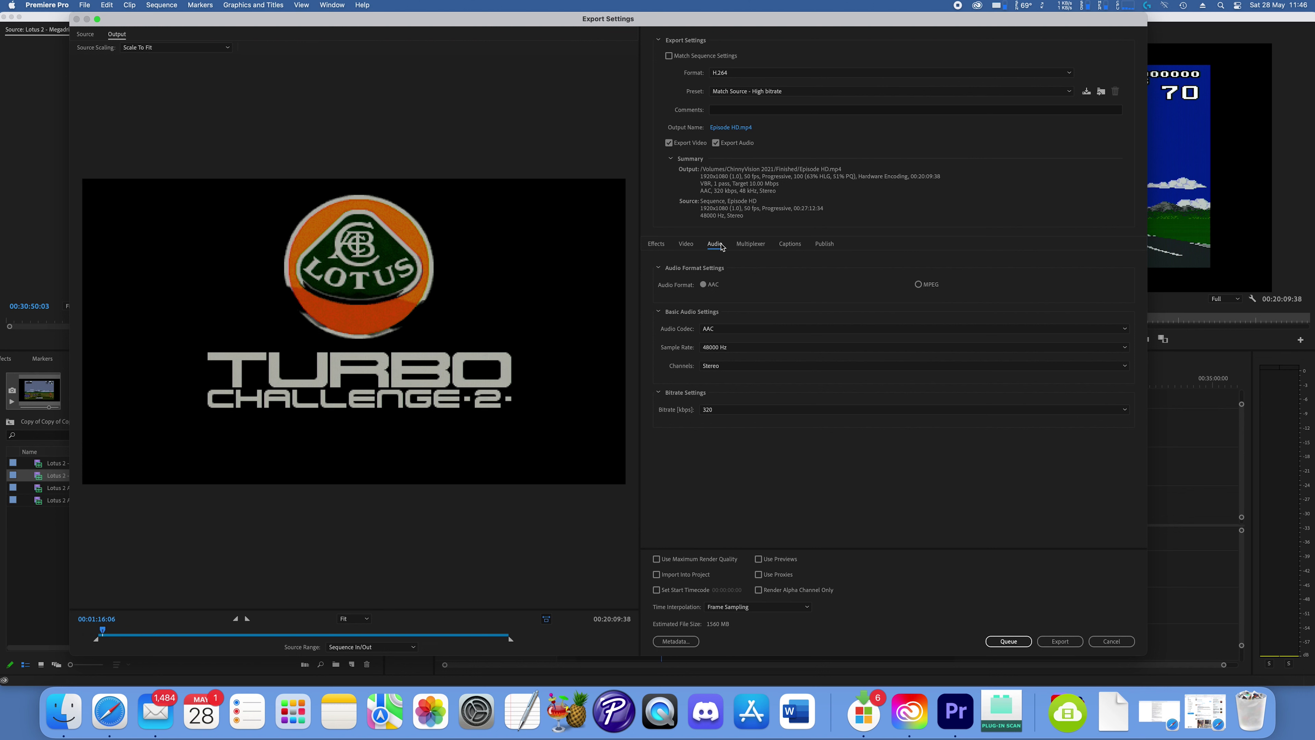
{"action": "left_click", "coordinate": [814, 410]}
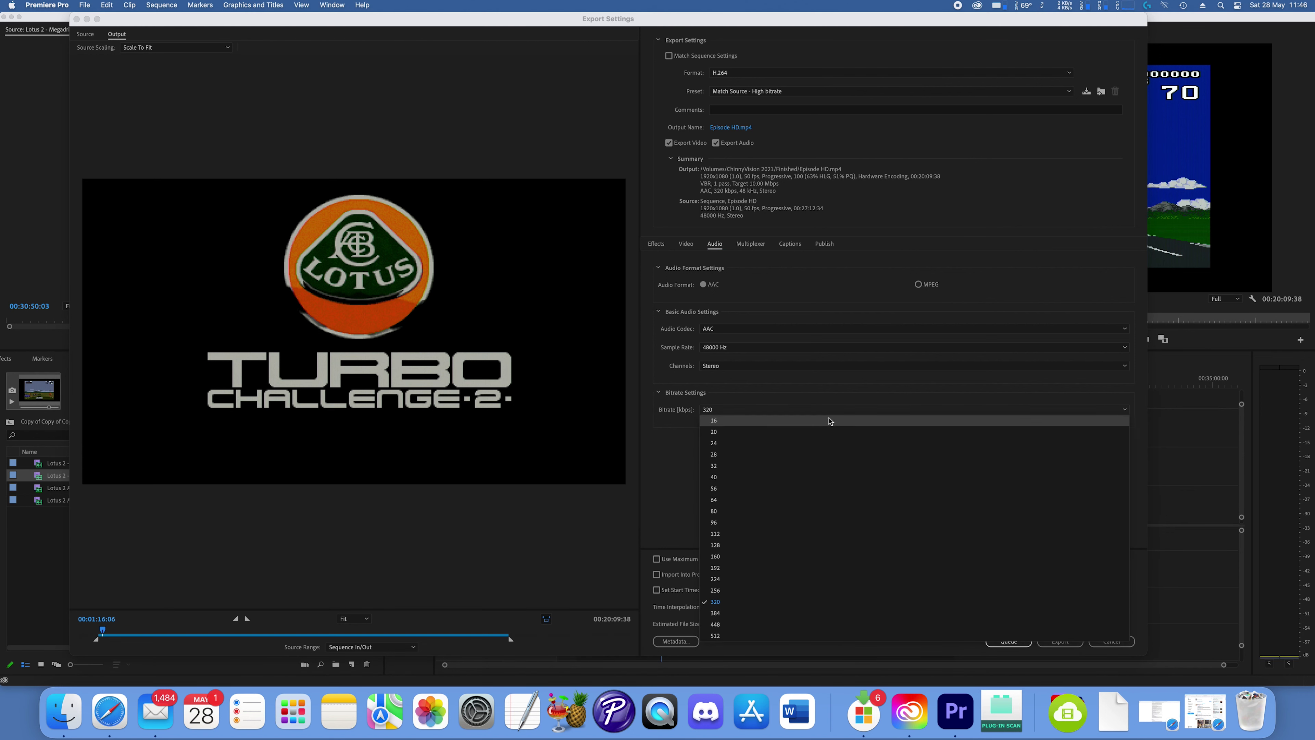
{"action": "left_click", "coordinate": [813, 299]}
{"action": "left_click", "coordinate": [742, 245]}
{"action": "left_click", "coordinate": [790, 245]}
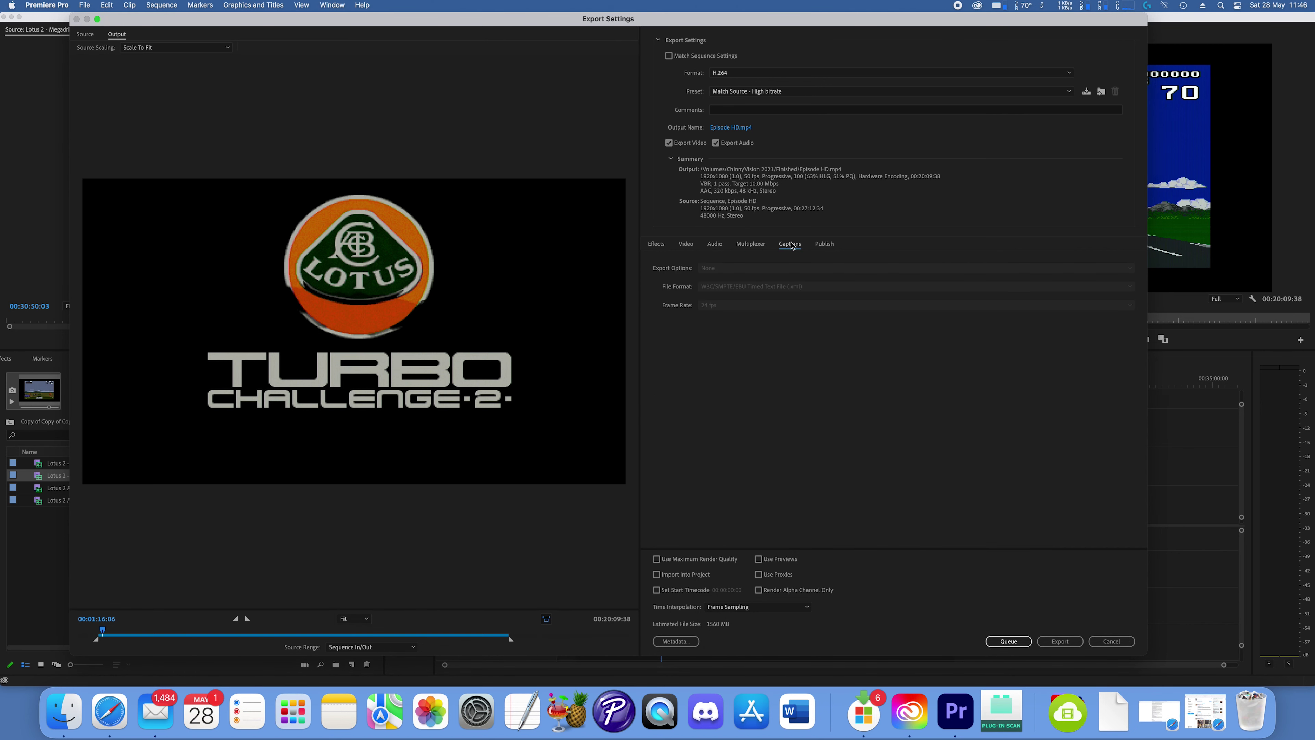
Step: Look through the Publish destinations from Adobe Creative Cloud to YouTube, and revisit the Video and Audio export settings
{"action": "left_click", "coordinate": [826, 244]}
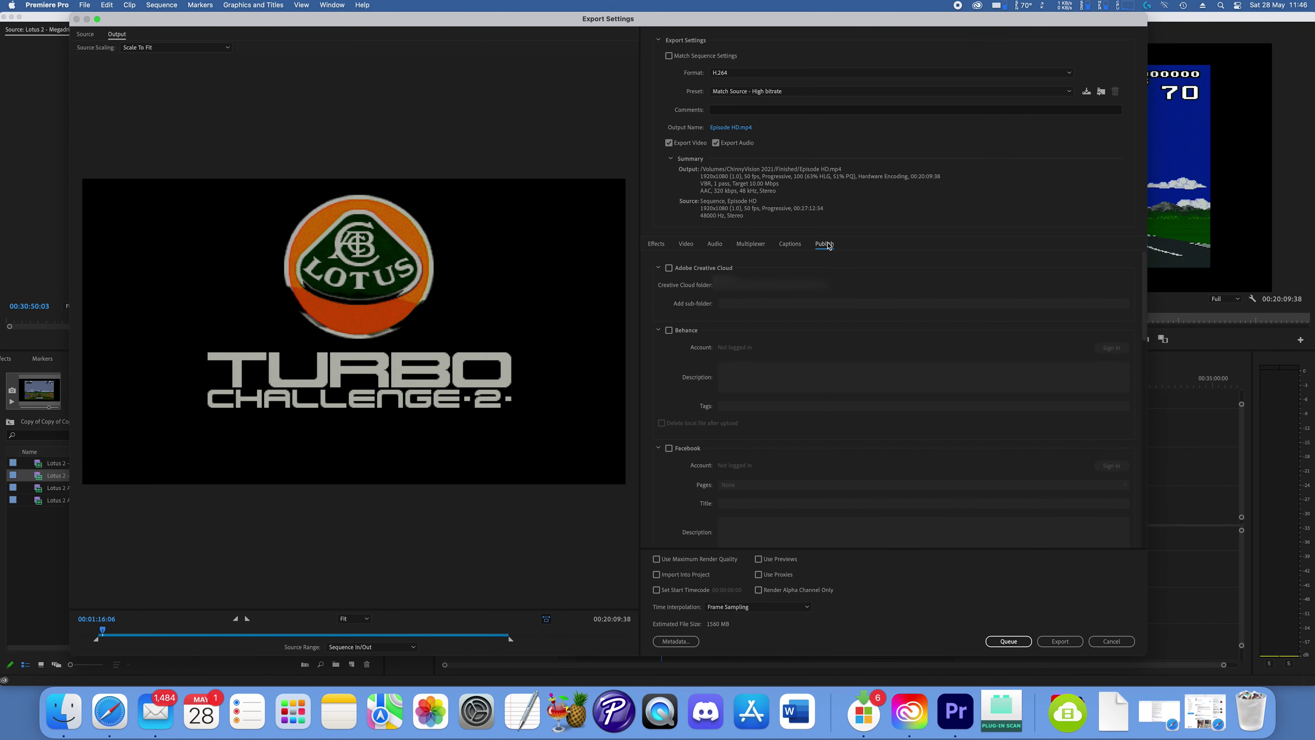
{"action": "scroll", "coordinate": [1146, 319], "scroll_direction": "down", "scroll_amount": 2}
{"action": "left_click_drag", "start_coordinate": [1147, 318], "coordinate": [1142, 413]}
{"action": "scroll", "coordinate": [1139, 331], "scroll_direction": "up", "scroll_amount": 4}
{"action": "scroll", "coordinate": [910, 407], "scroll_direction": "down", "scroll_amount": 5}
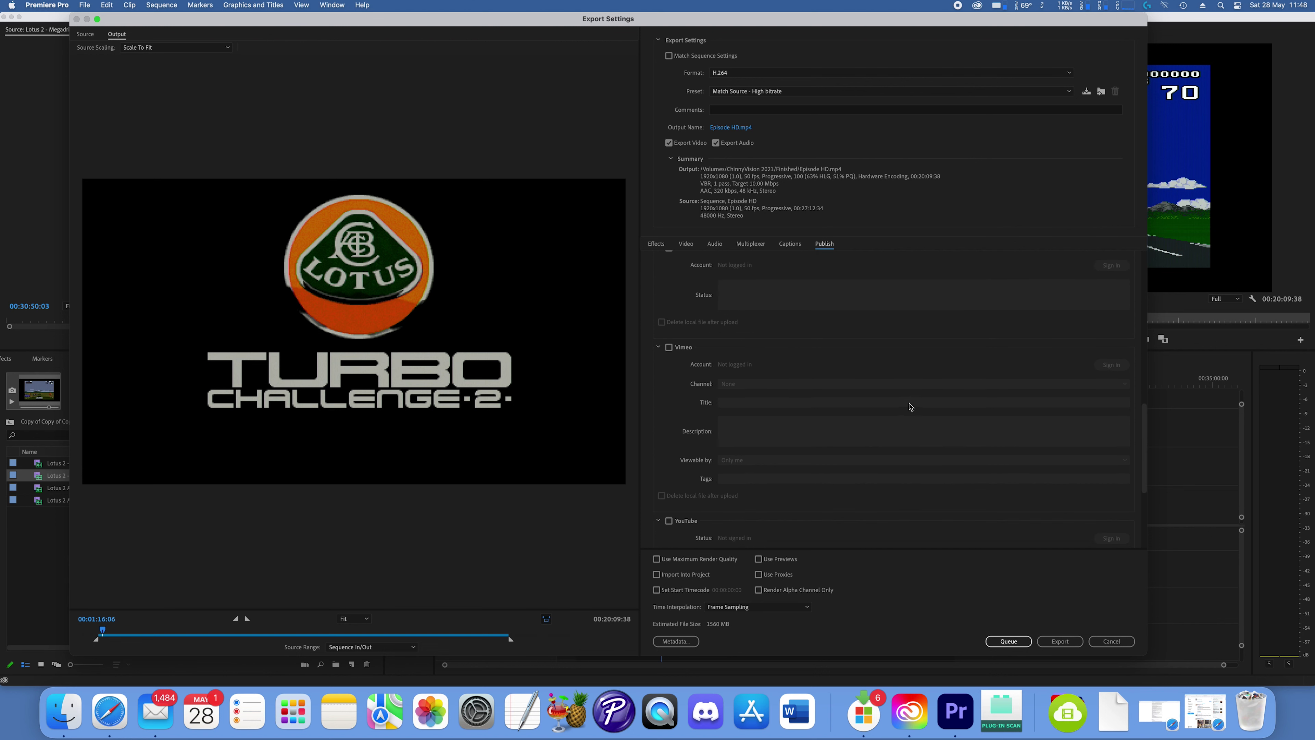
{"action": "scroll", "coordinate": [910, 405], "scroll_direction": "up", "scroll_amount": 5}
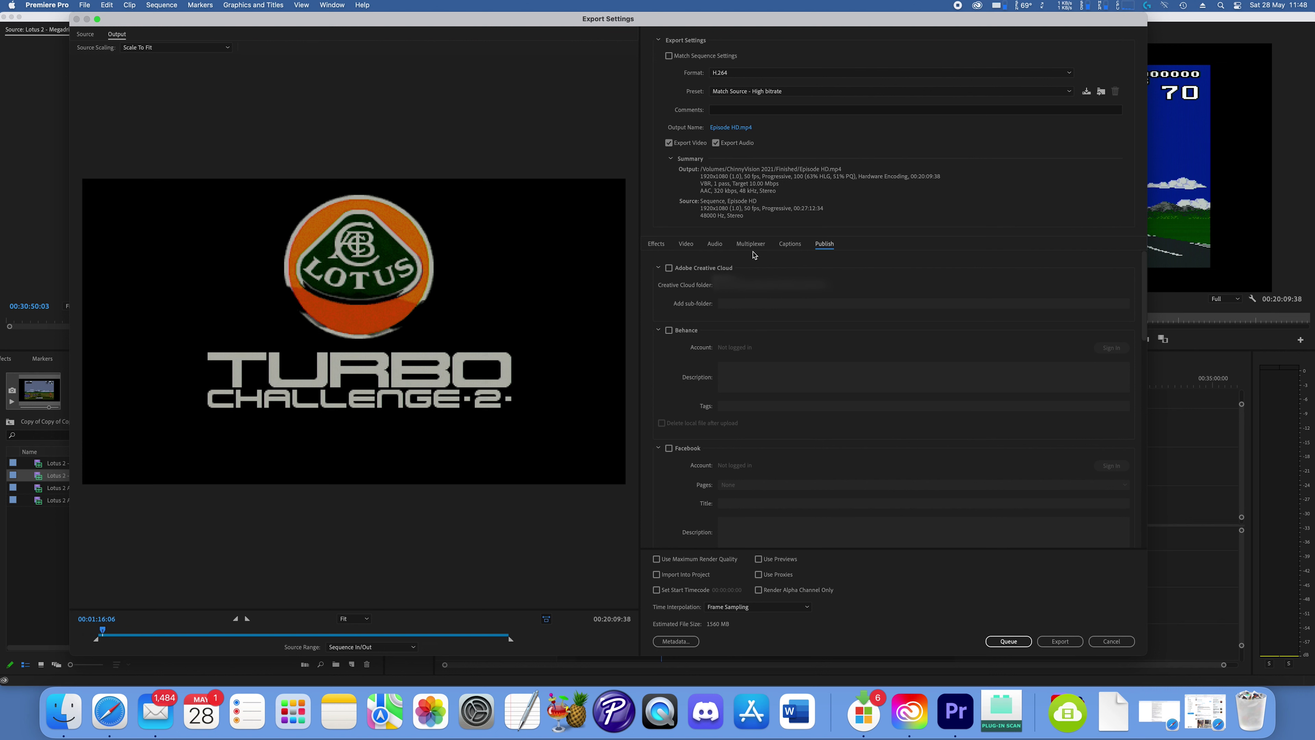
{"action": "left_click", "coordinate": [685, 245]}
{"action": "left_click", "coordinate": [716, 244]}
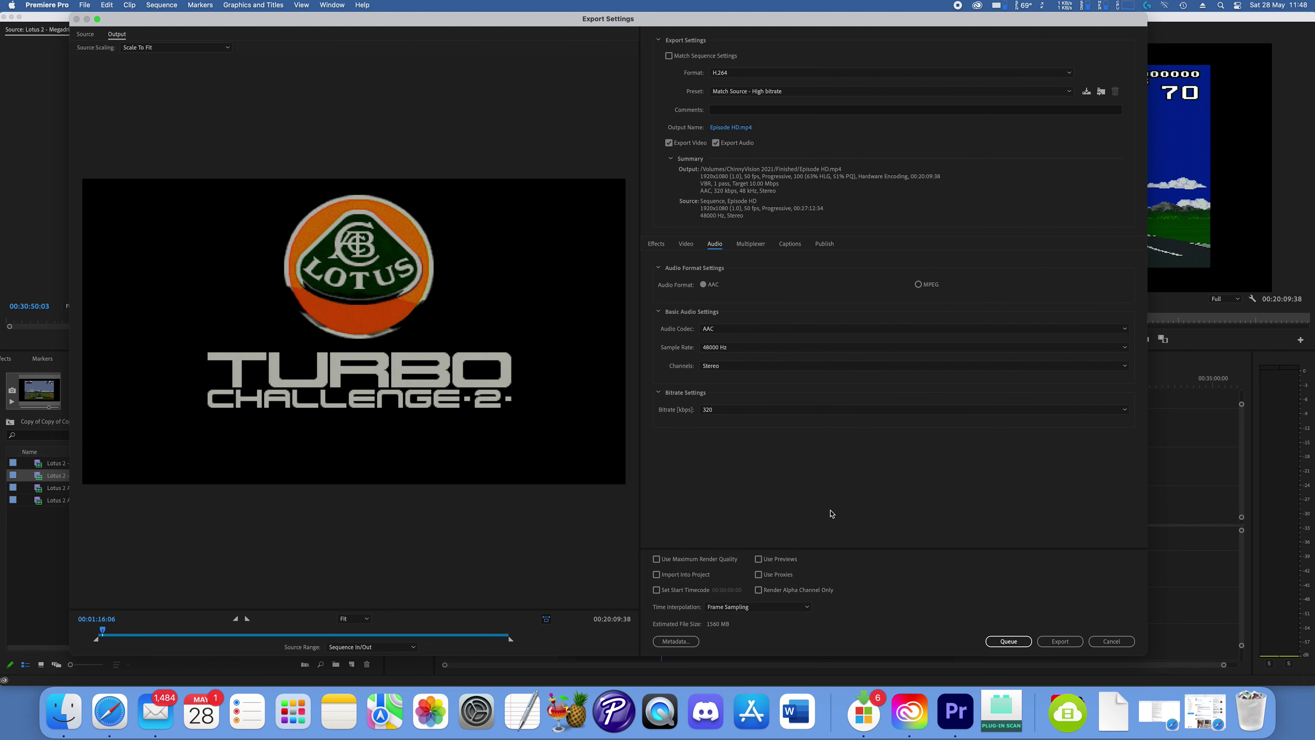
Step: Turn Use Maximum Render Quality on and back off for the H.264 export
{"action": "left_click", "coordinate": [716, 561]}
{"action": "left_click", "coordinate": [714, 561]}
{"action": "left_click", "coordinate": [696, 560]}
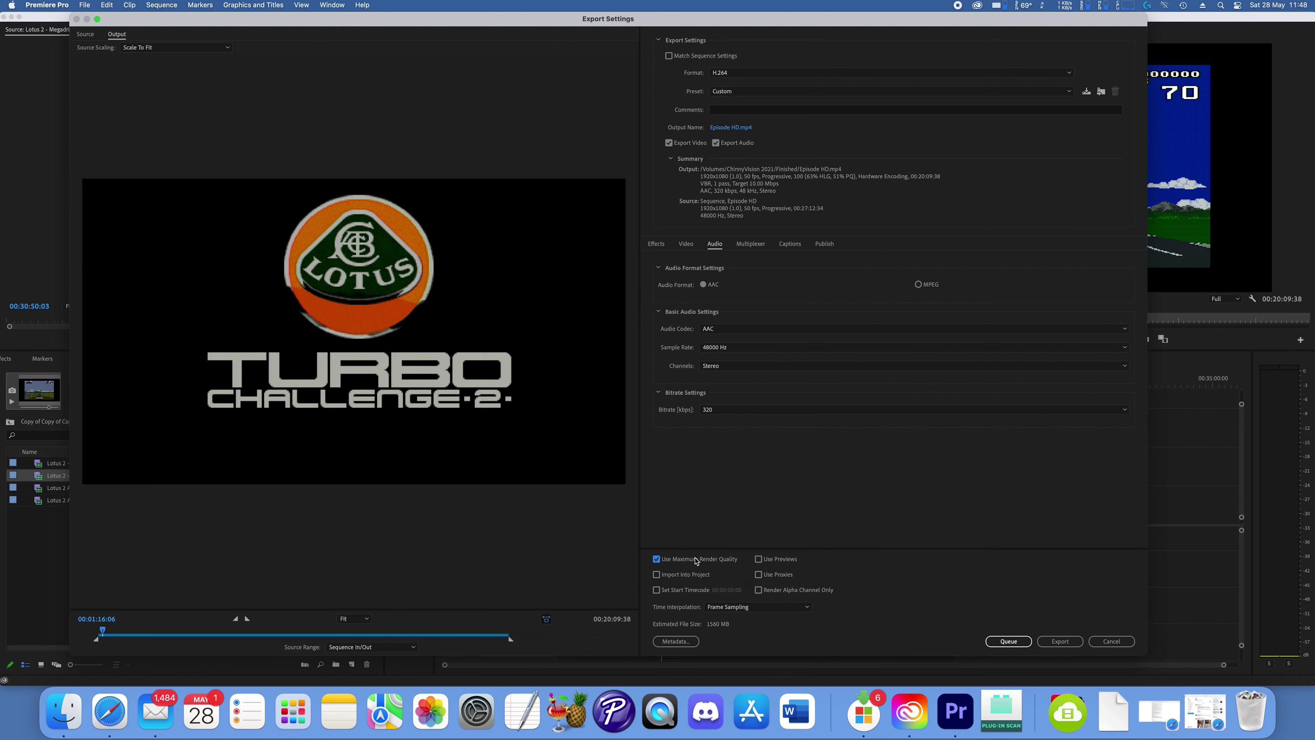
{"action": "left_click", "coordinate": [657, 559]}
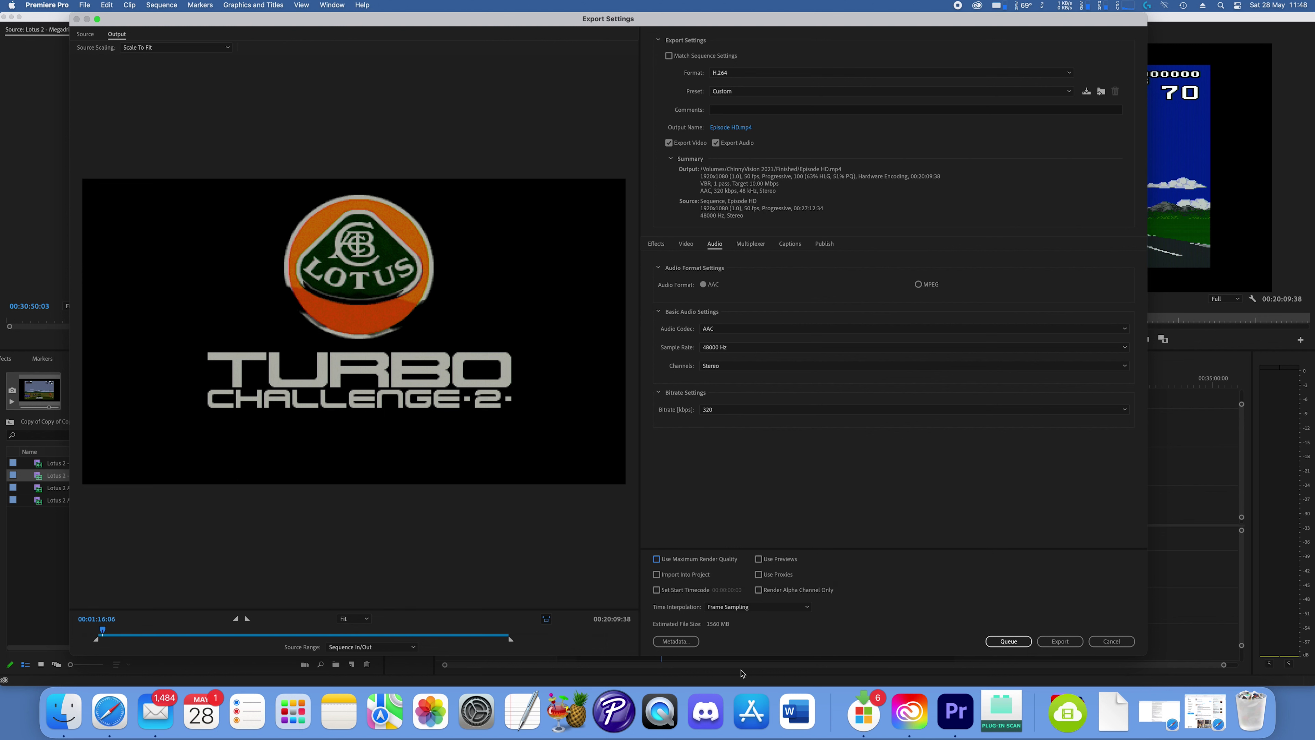